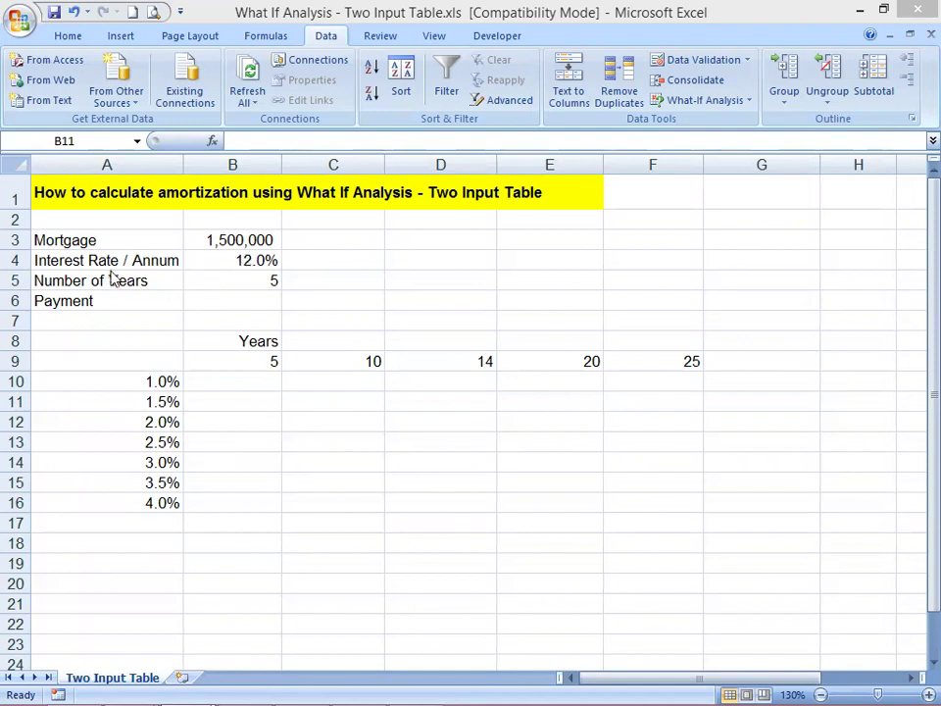
- Enter =-PMT(B4/12,B5*12,B3) in B6 to get the 33,367 monthly payment
left_click(233, 299)
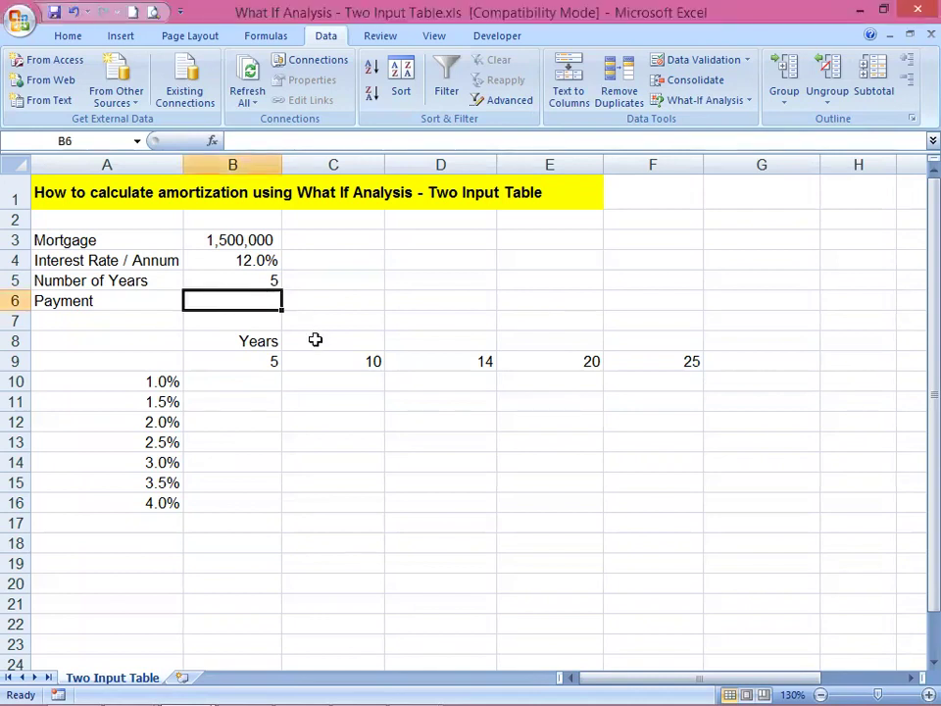
type("=")
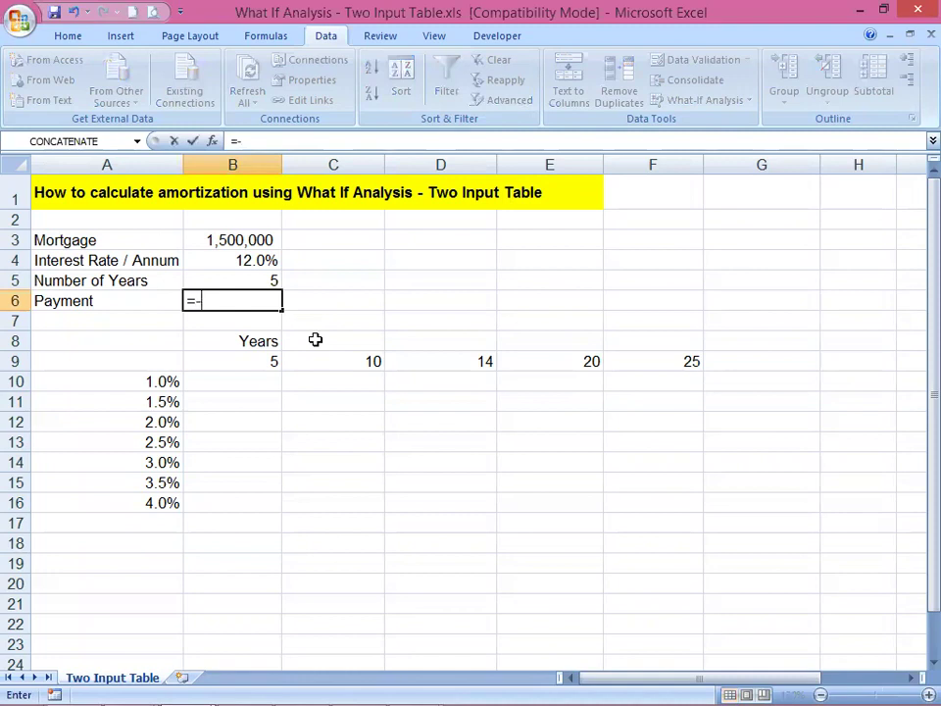
type("-pmt")
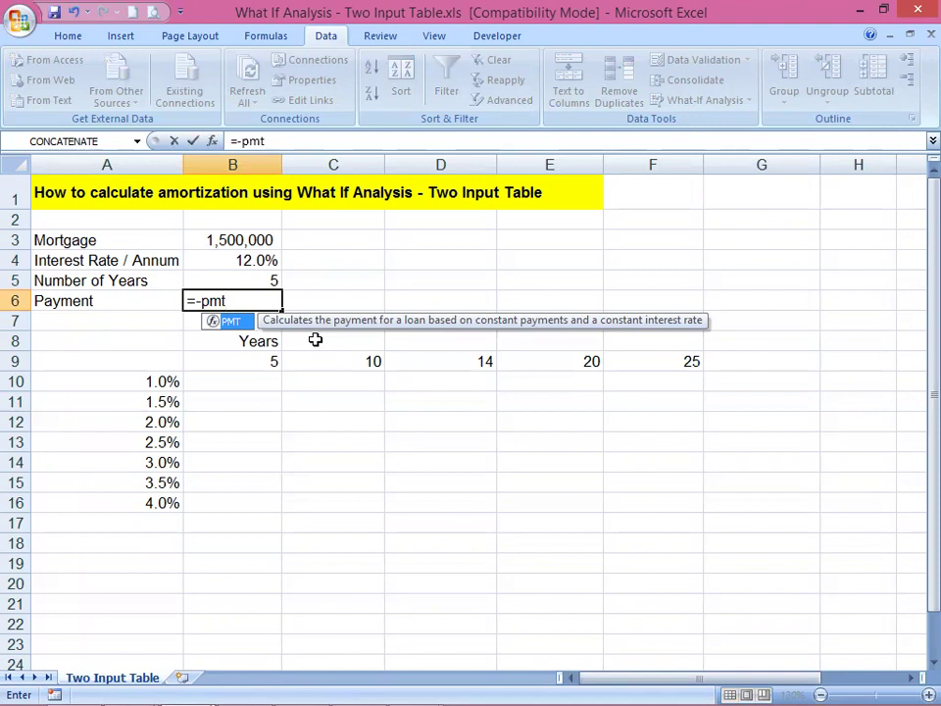
type("(")
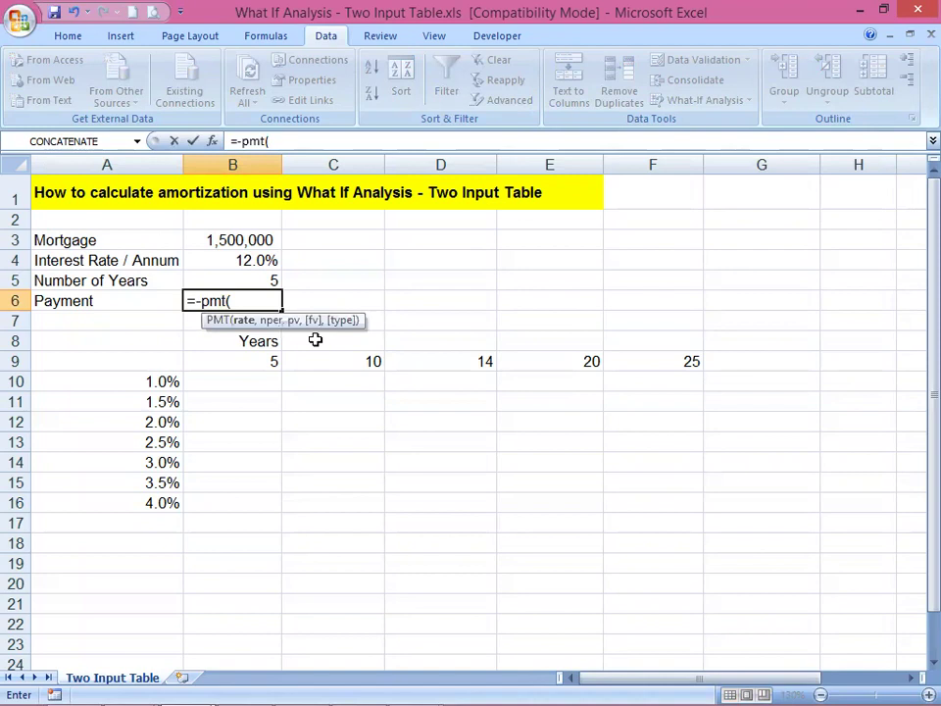
left_click(219, 257)
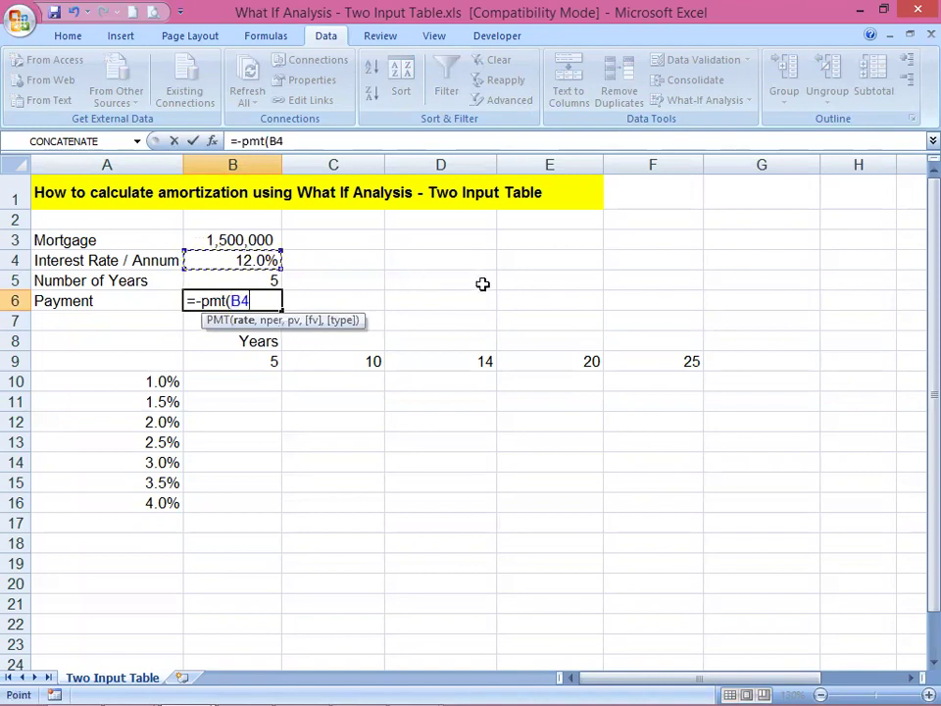
type("/12")
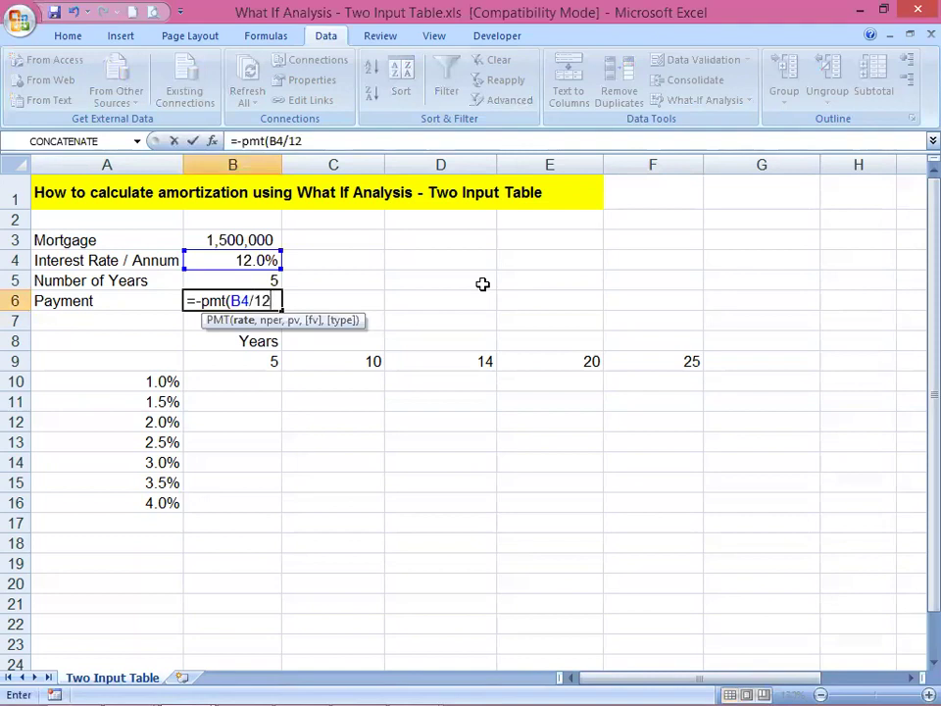
type(",")
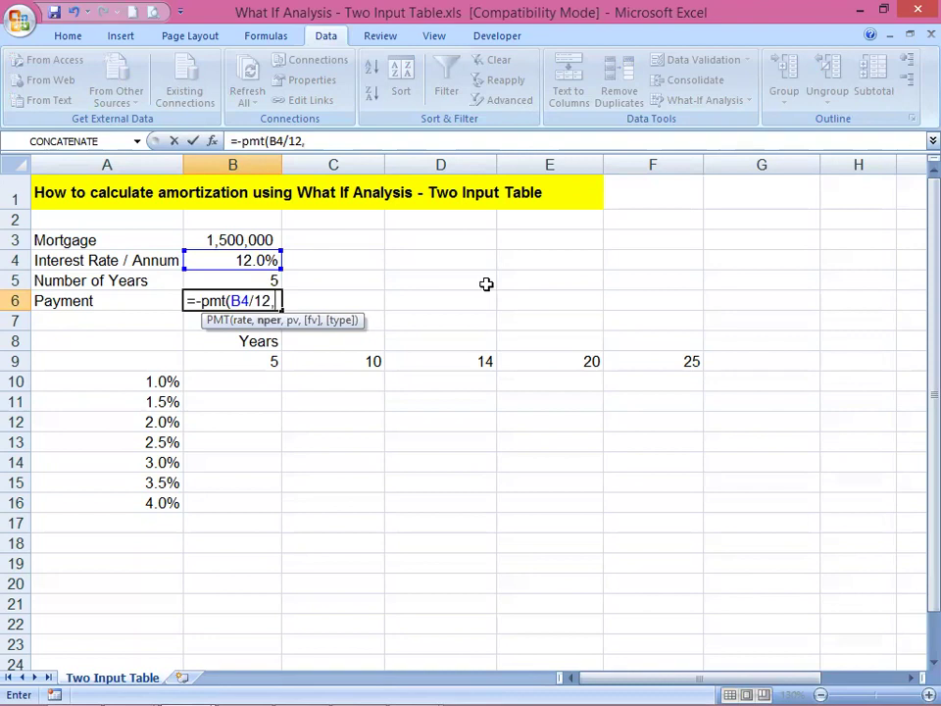
left_click(252, 280)
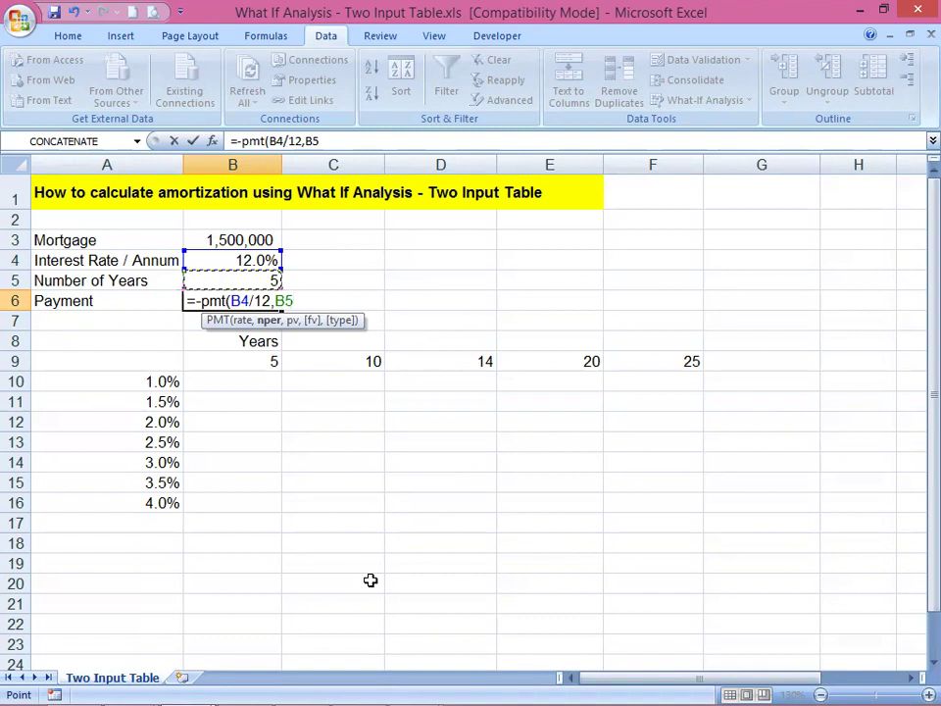
type("*12")
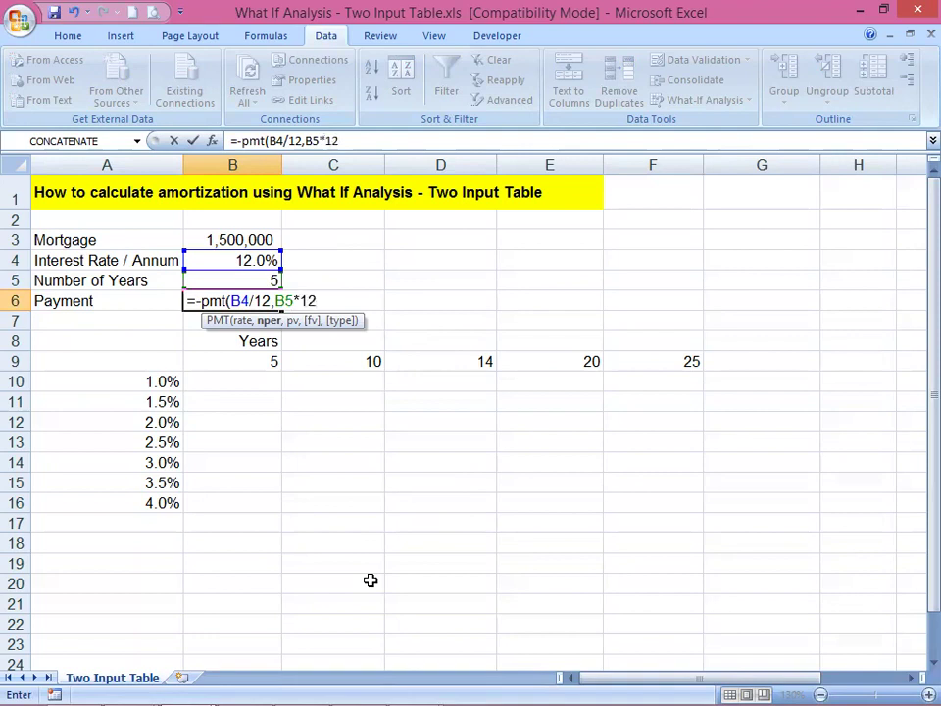
type(",")
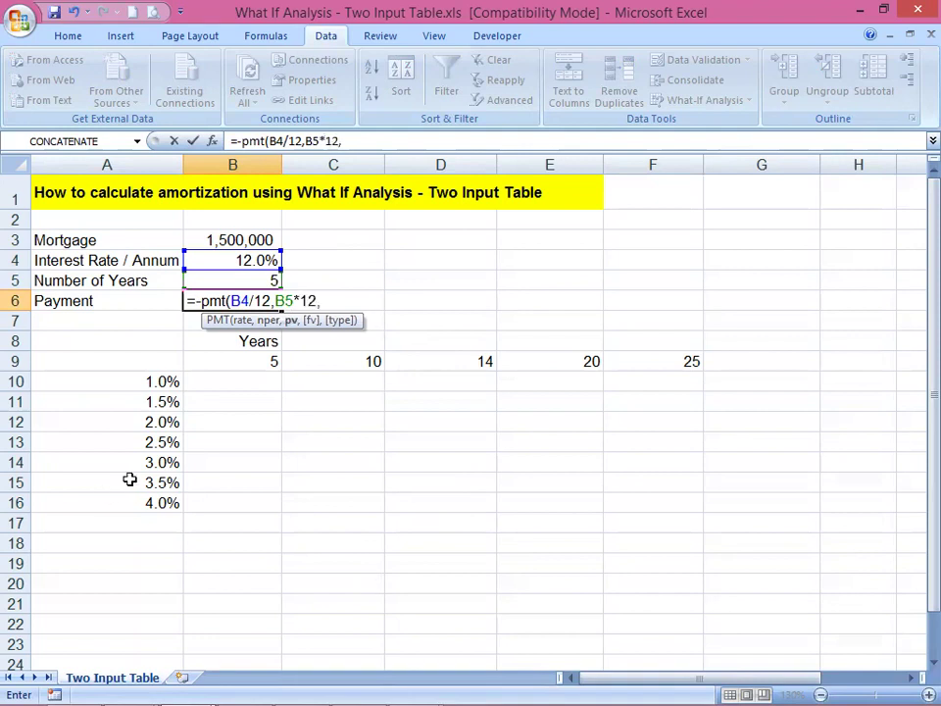
left_click(225, 244)
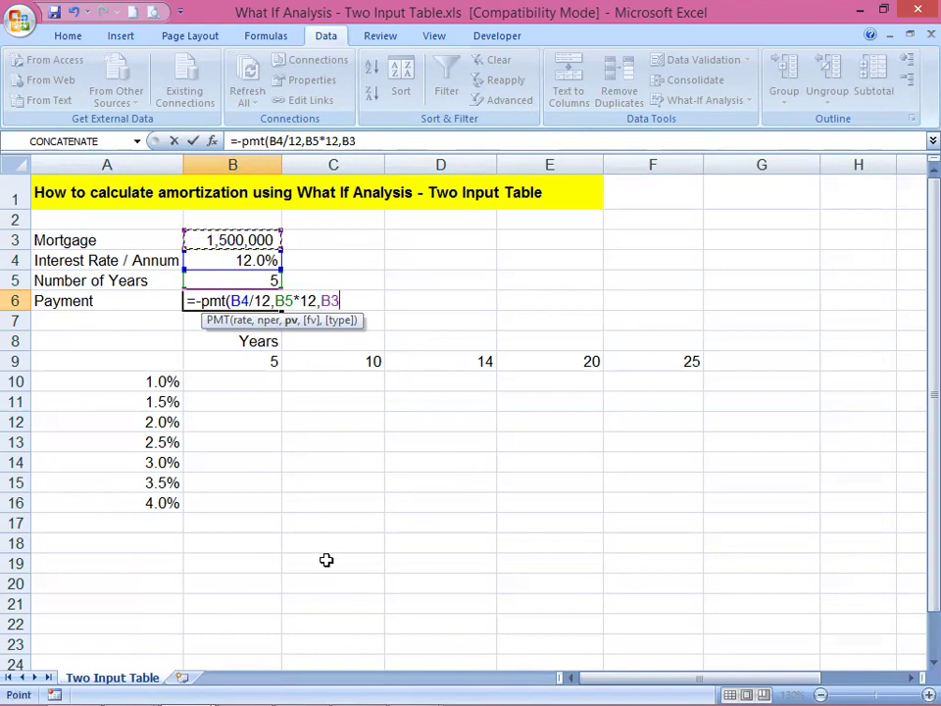
type(")")
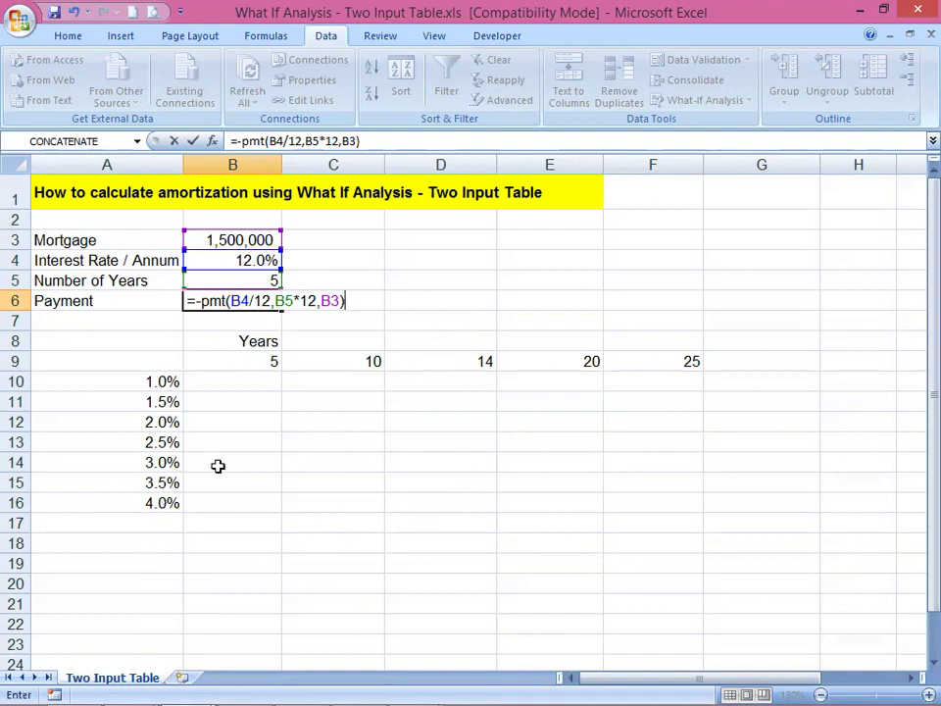
key("Return")
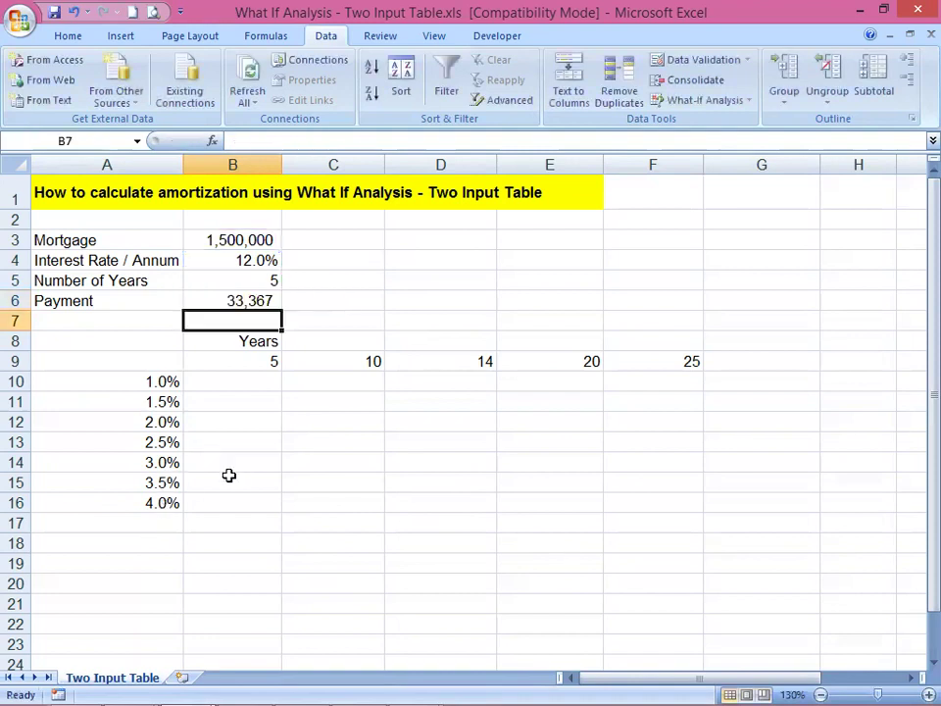
- Check the payment formula in B6, then change the D9 years heading to 15
left_click(235, 302)
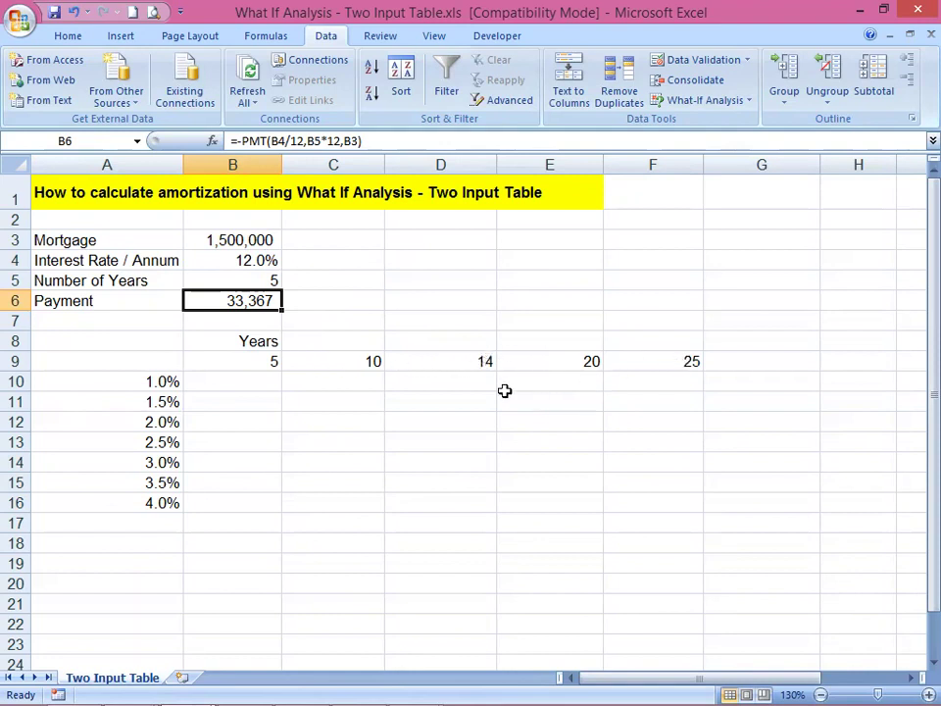
left_click(461, 362)
type("15")
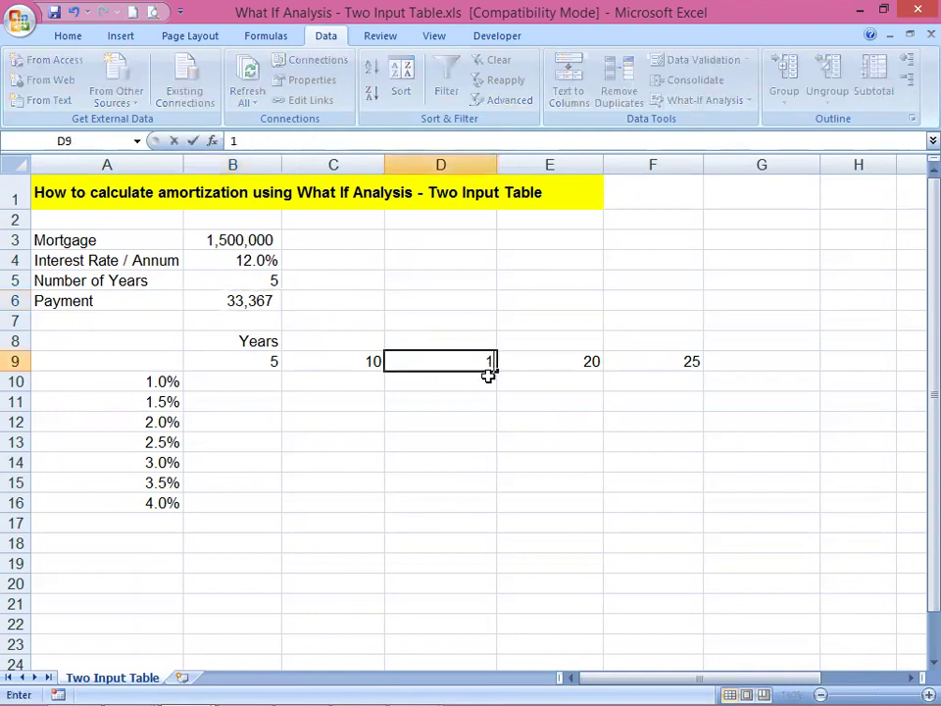
left_click(444, 400)
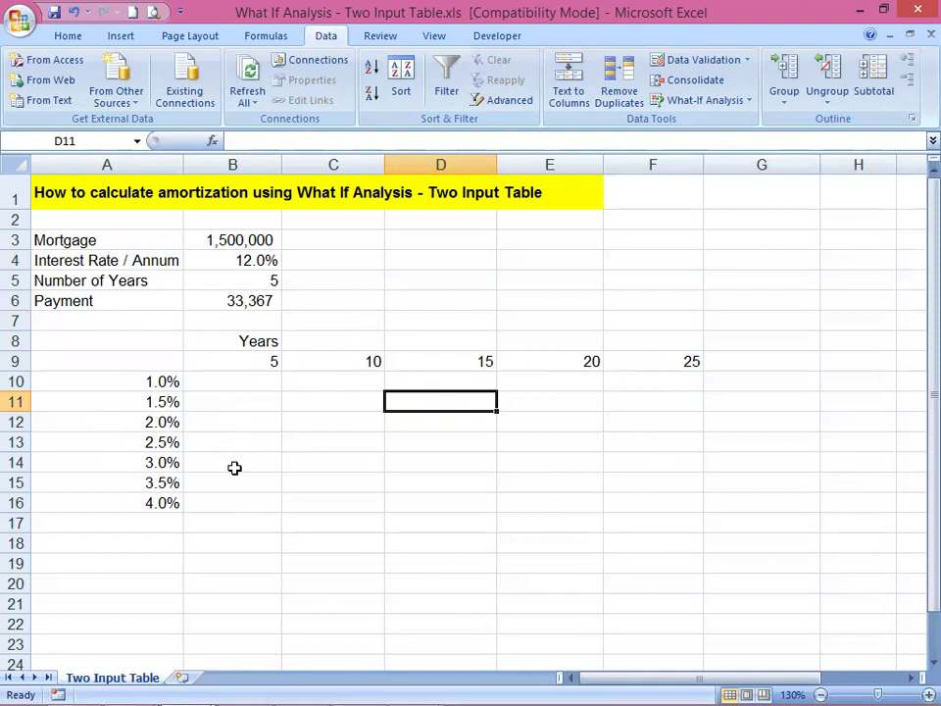
- Enter =B6 in corner cell A9 and select the table range A9:F16
left_click(141, 365)
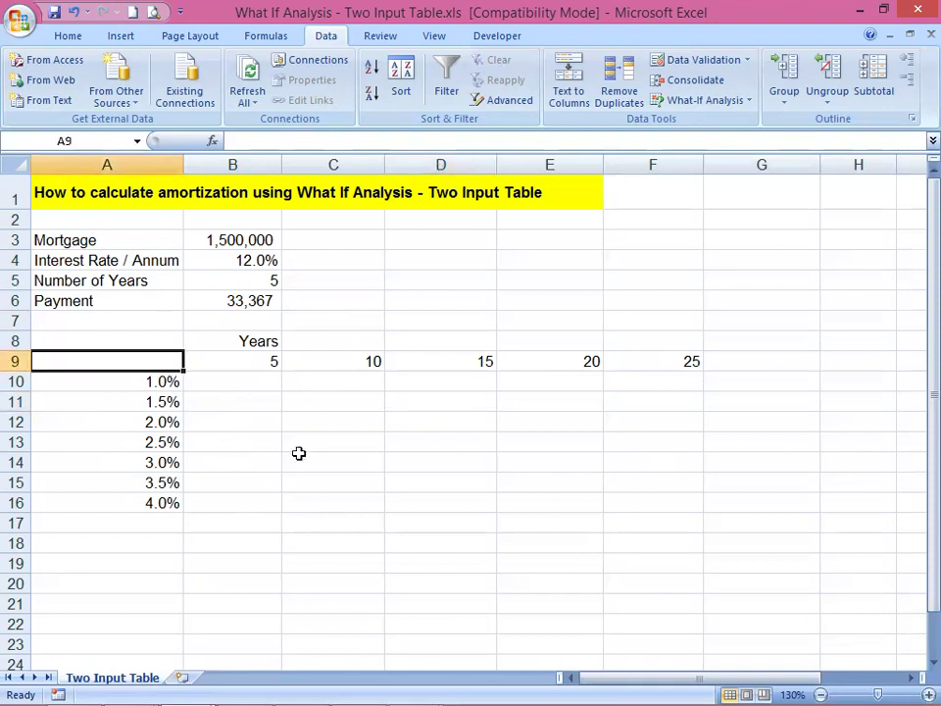
type("=")
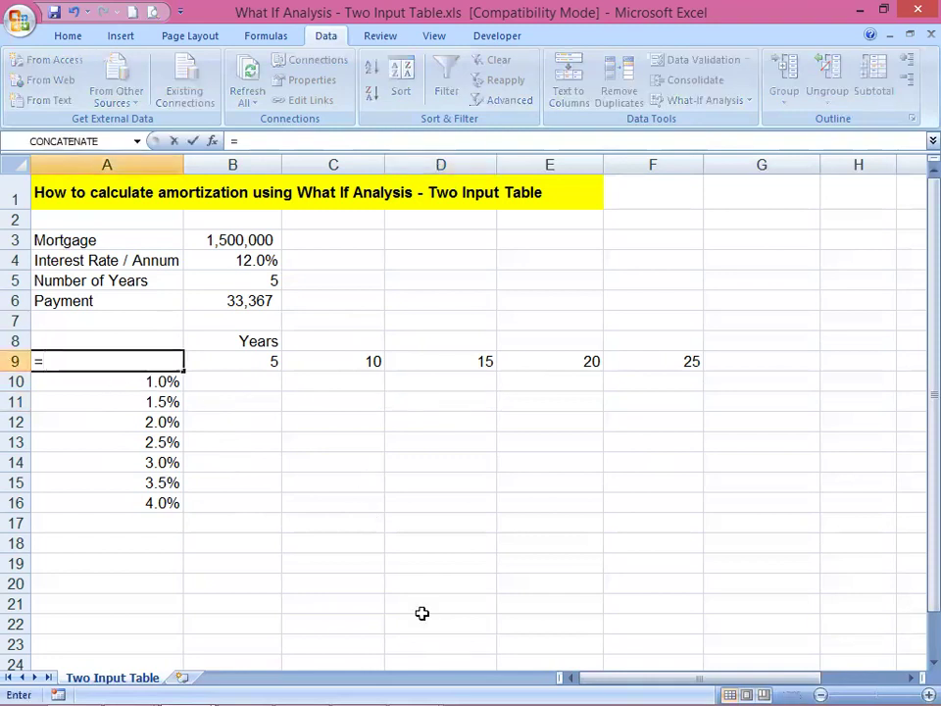
left_click(257, 305)
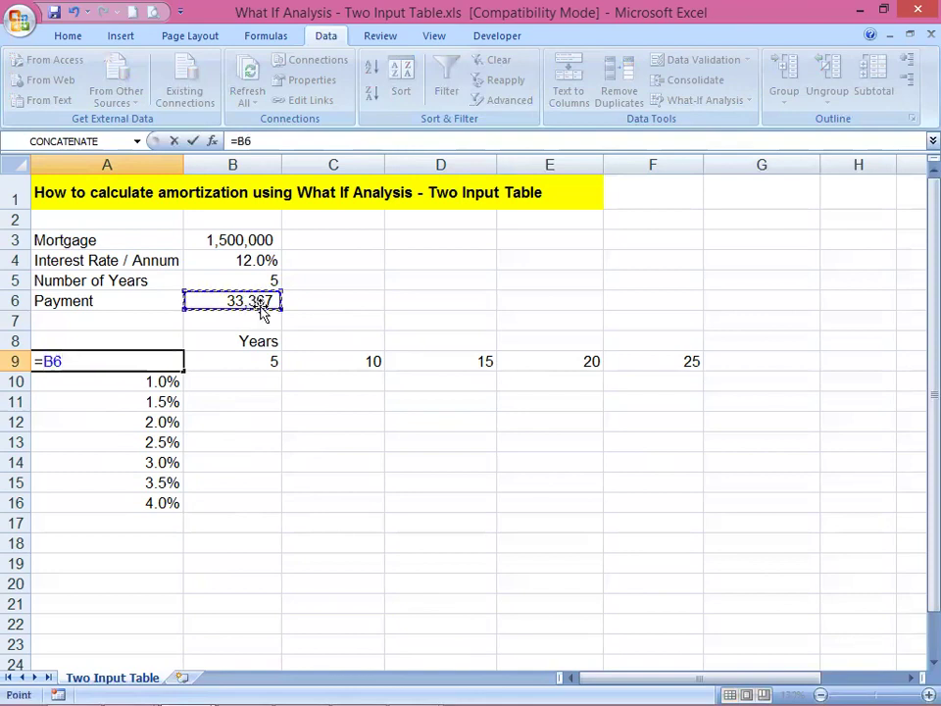
key("Return")
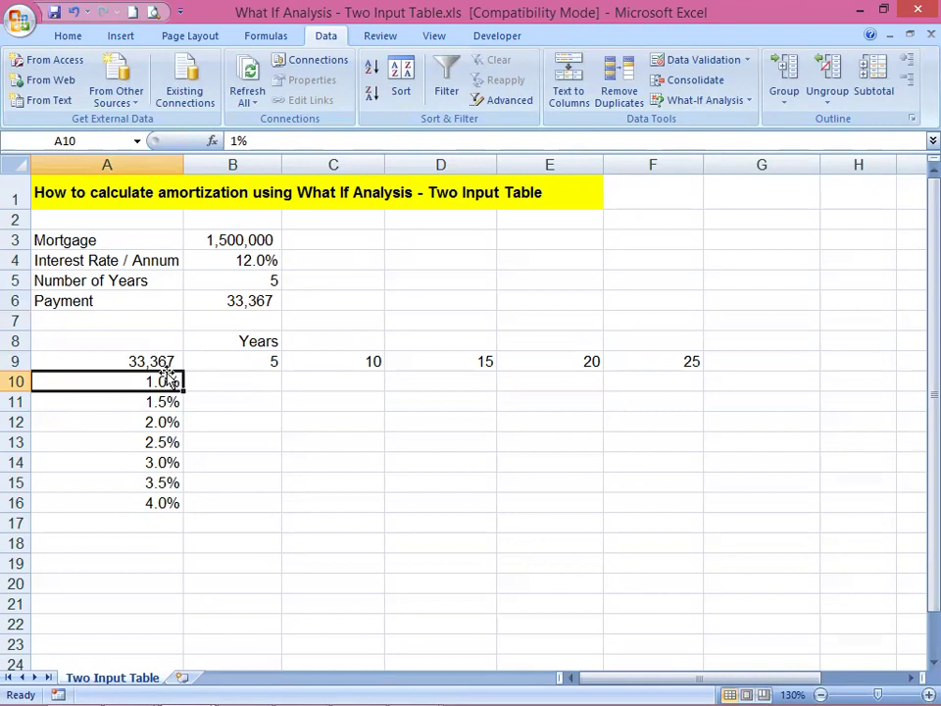
left_click_drag(143, 361, 643, 491)
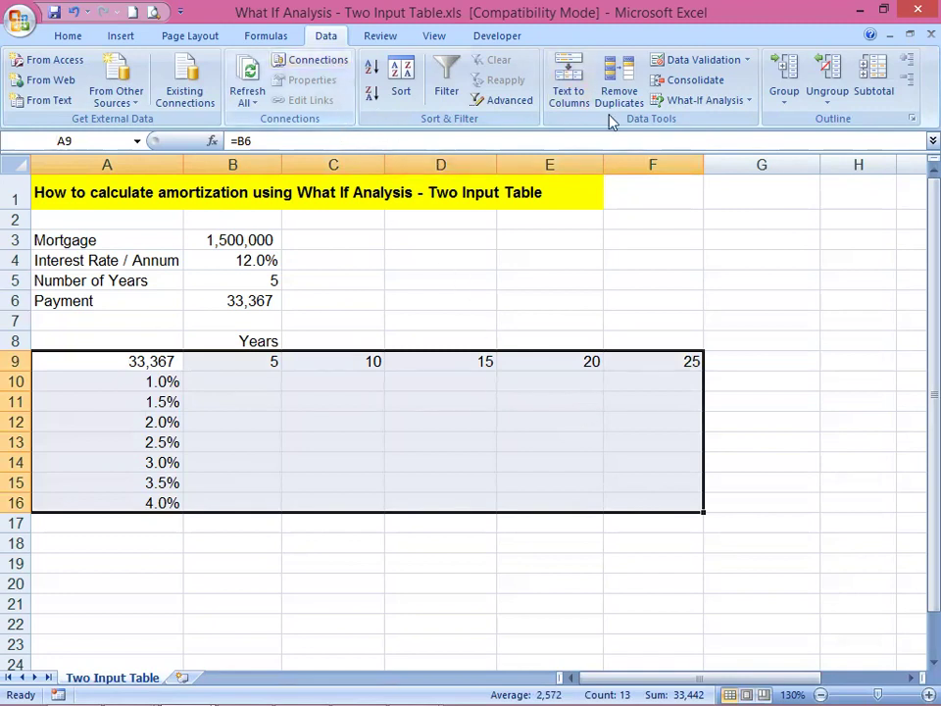
- Set up a What-If Data Table with row input $B$5 and column input $B$4
left_click(699, 104)
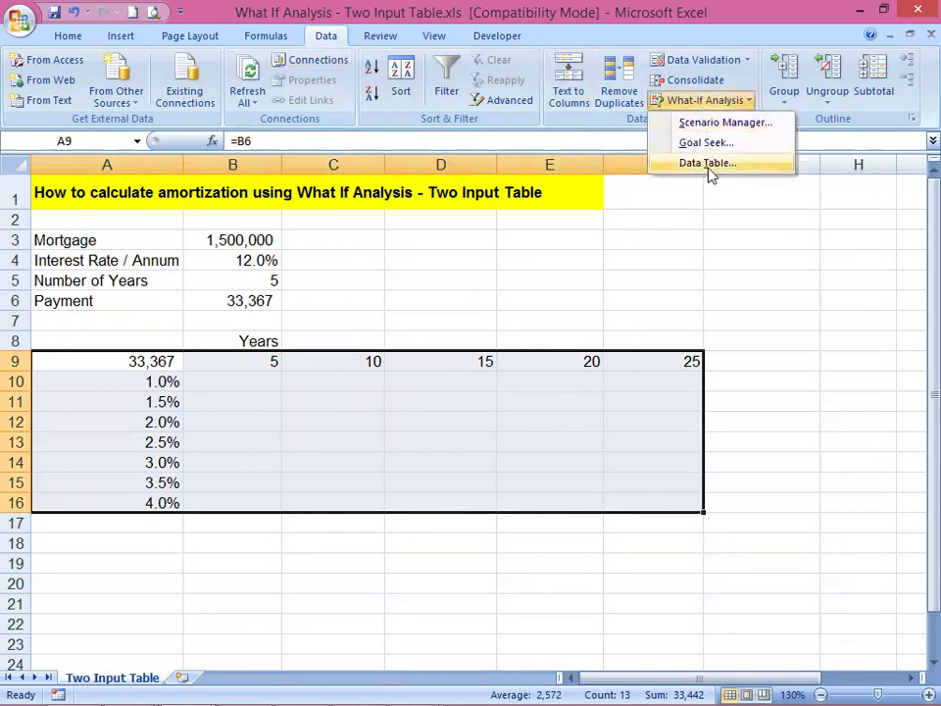
key("Return")
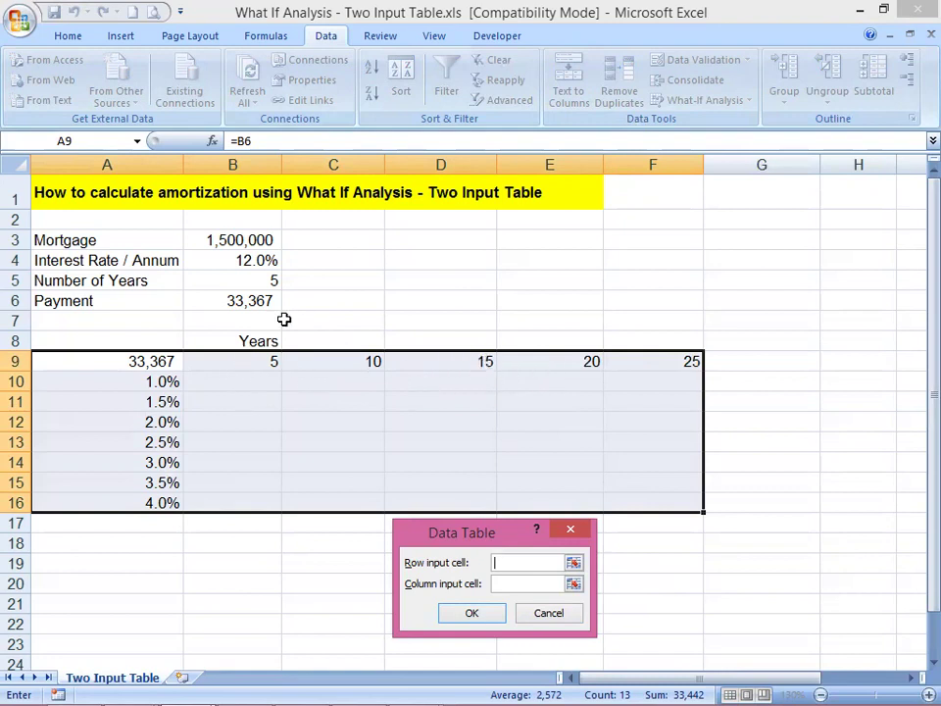
left_click(268, 280)
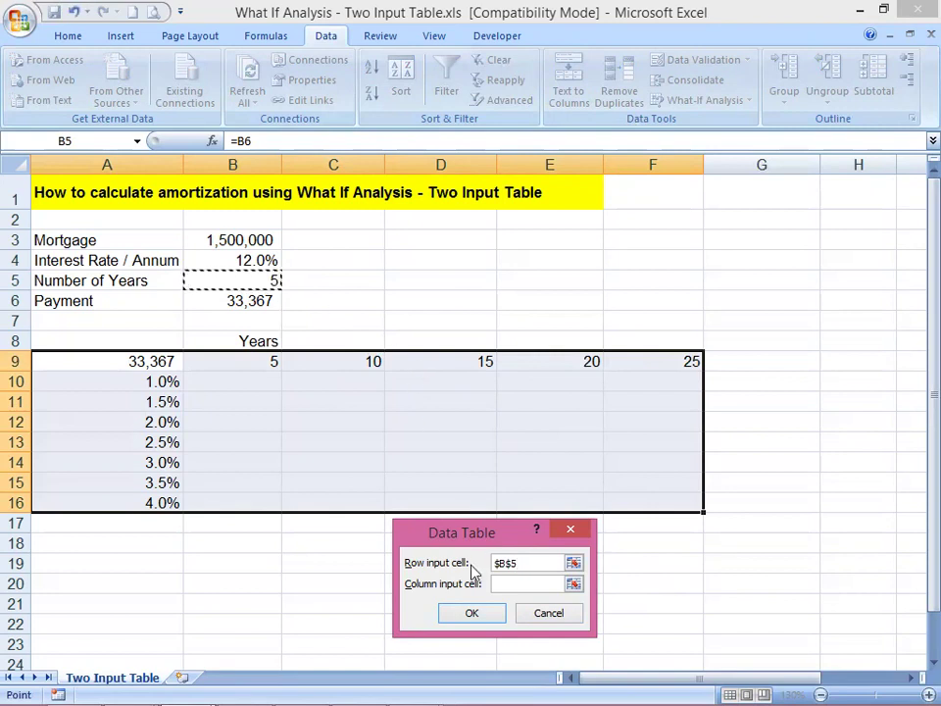
left_click(513, 584)
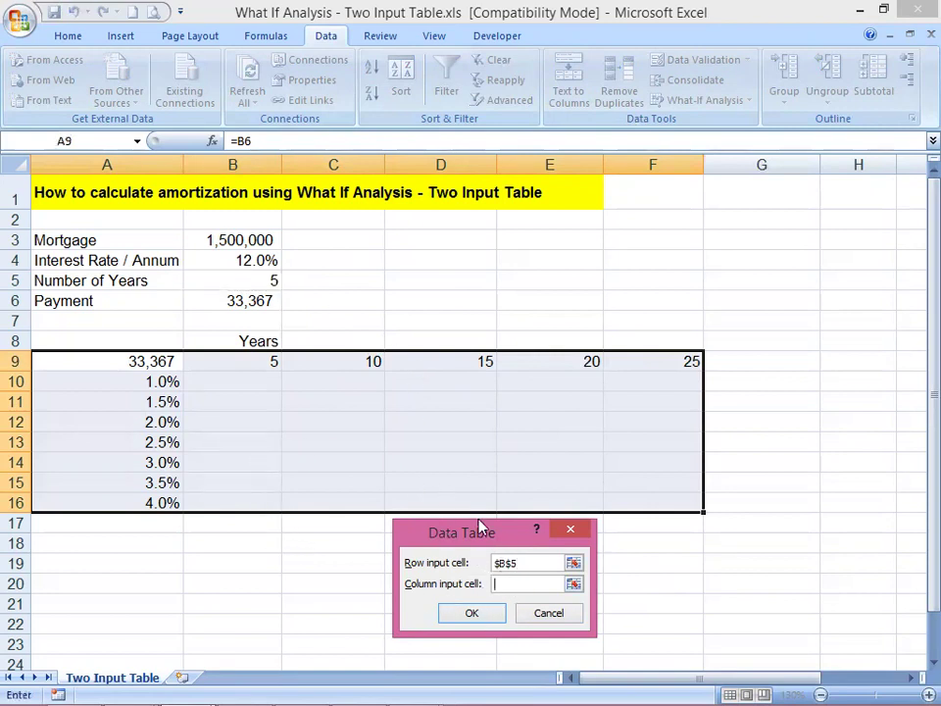
left_click(250, 260)
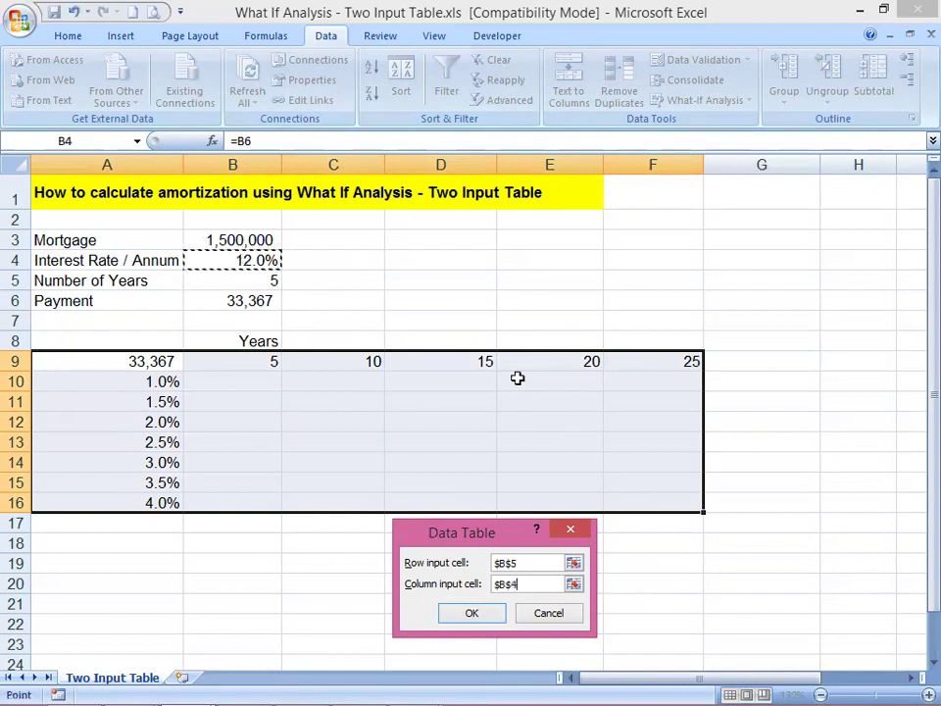
- Confirm the data table and check the results in B11 and B9
left_click(468, 614)
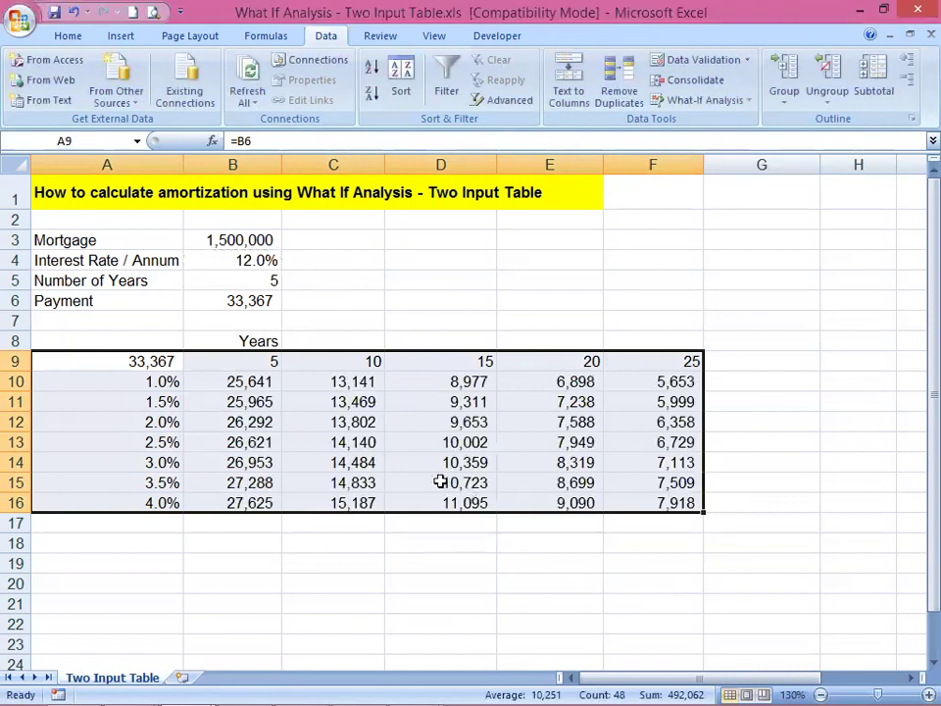
left_click(235, 400)
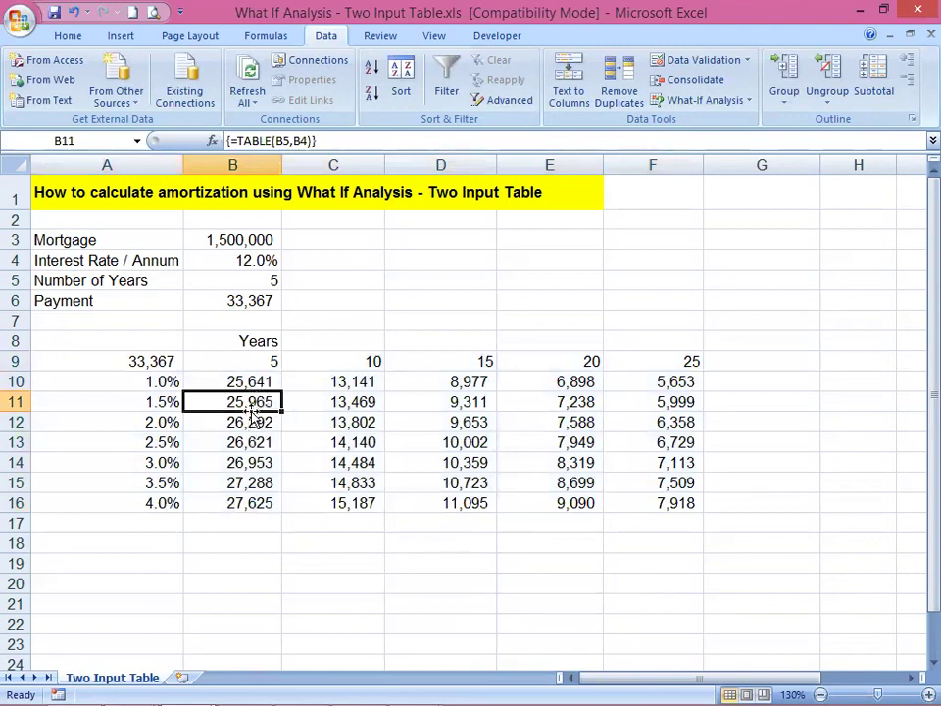
left_click(254, 362)
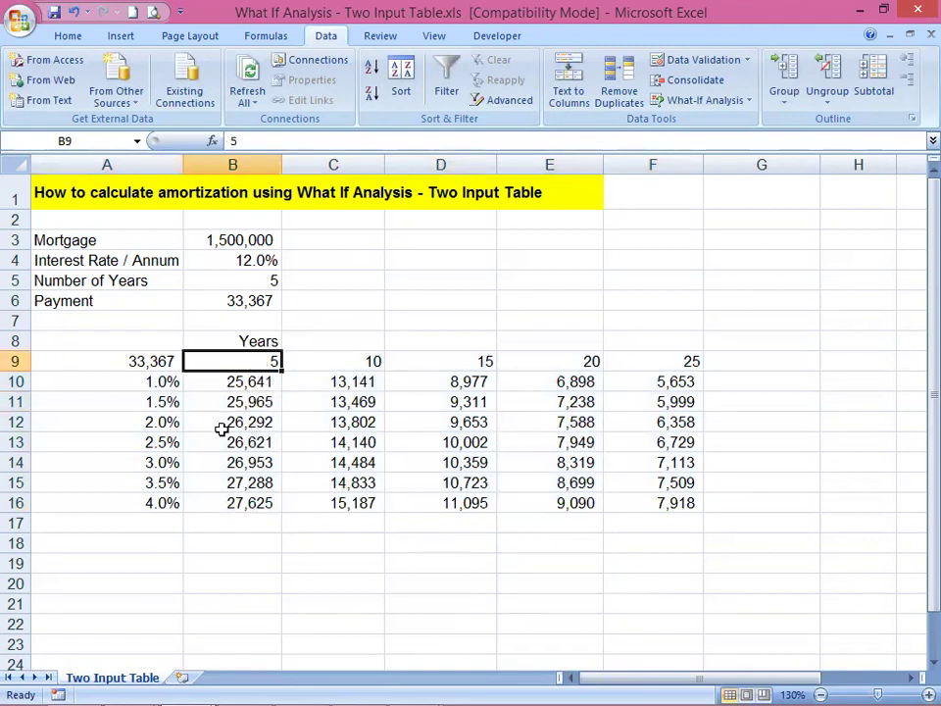
- Inspect the {=TABLE(B5,B4)} results in B14, B16 and F16
left_click(243, 463)
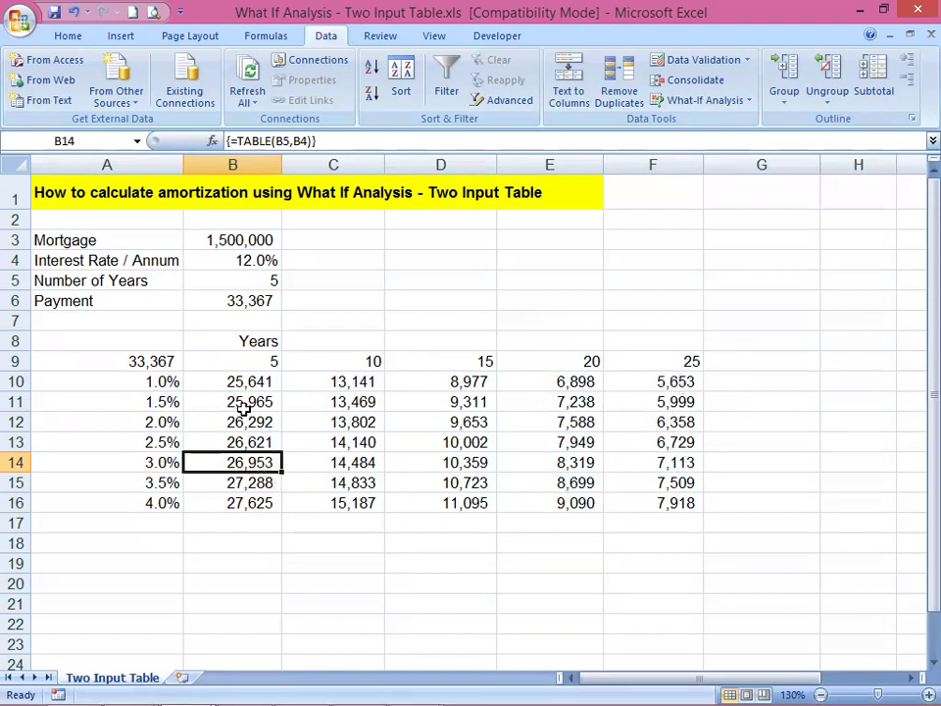
left_click(255, 502)
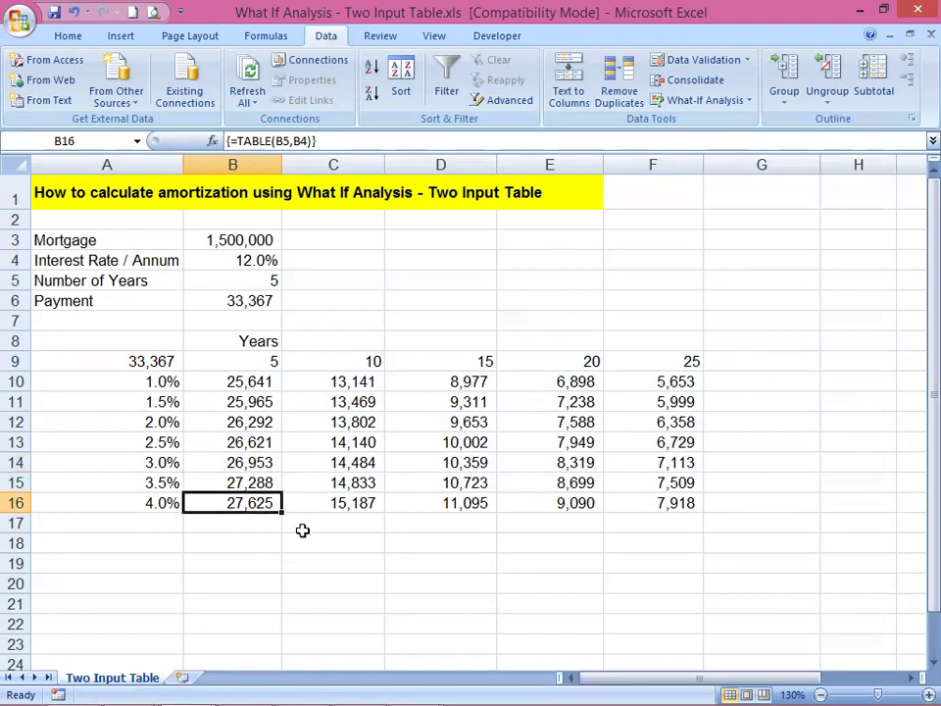
left_click(266, 357)
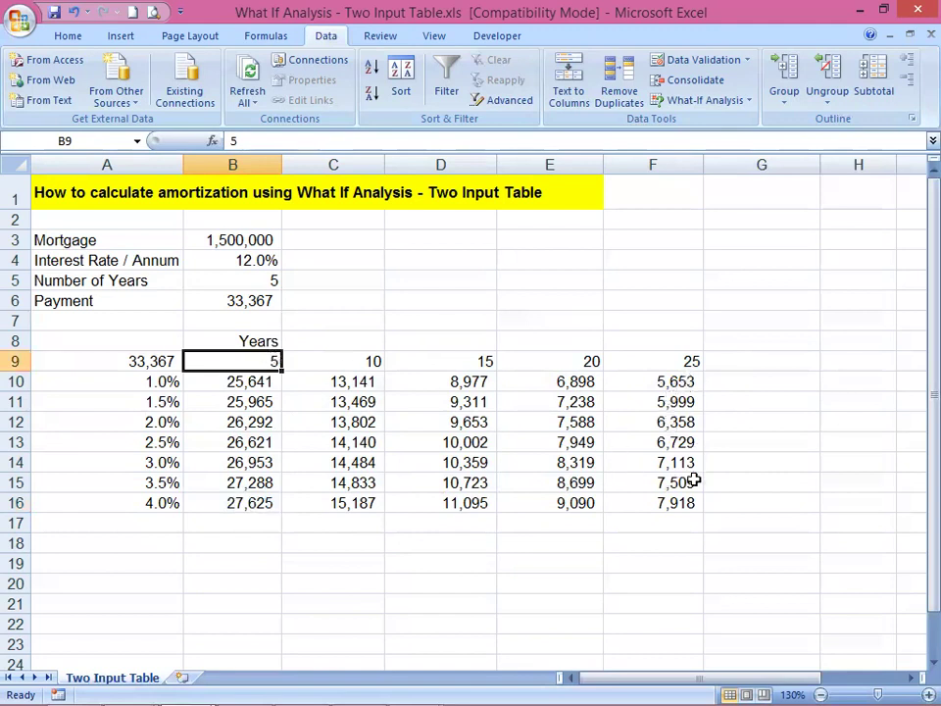
left_click(667, 505)
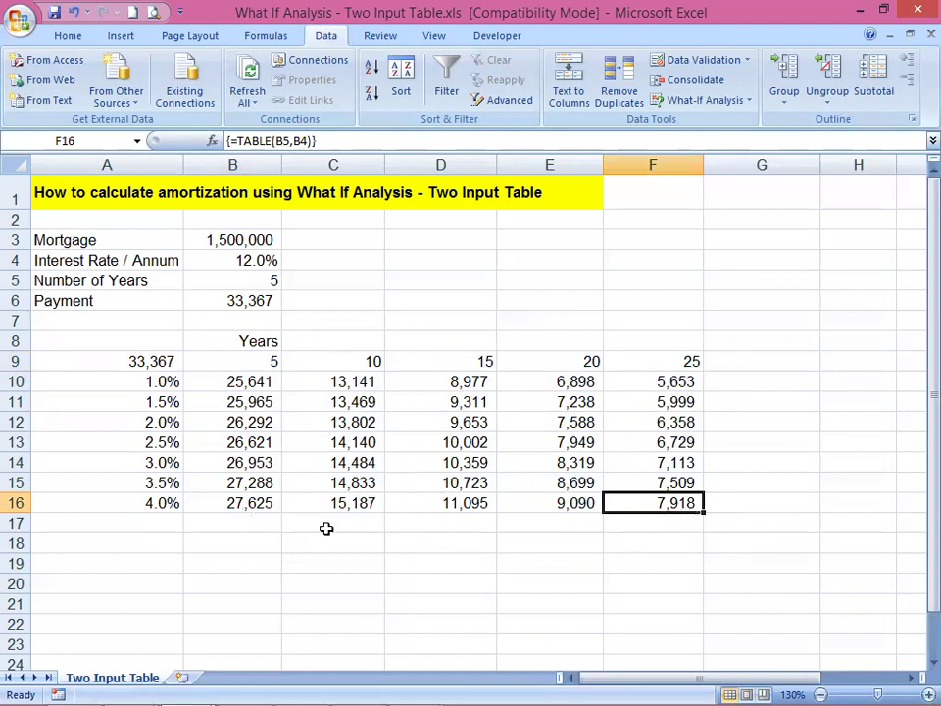
left_click(262, 507)
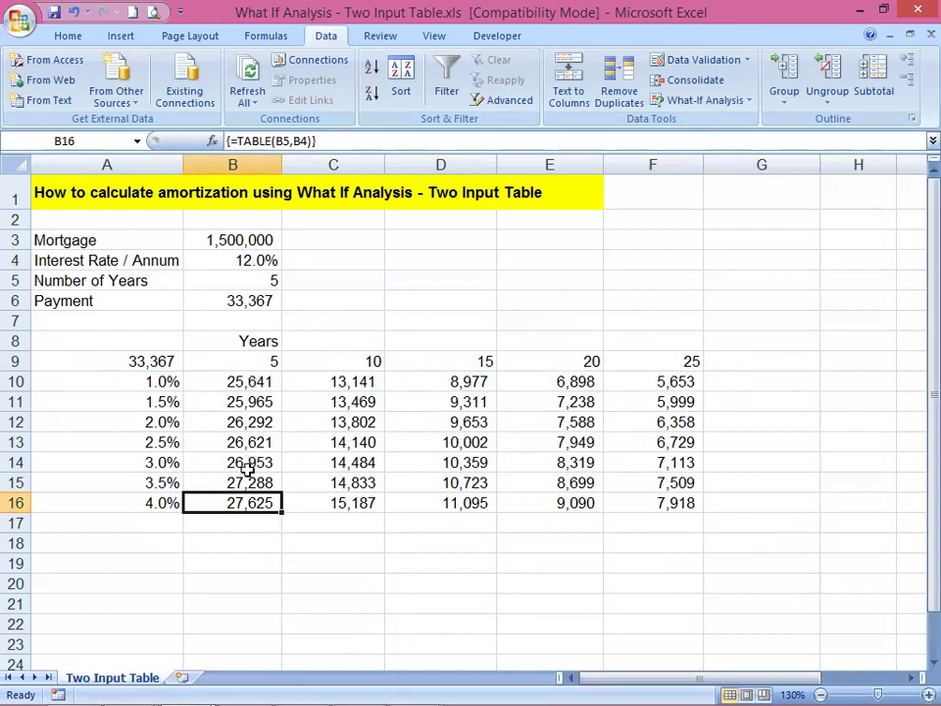
left_click(353, 365)
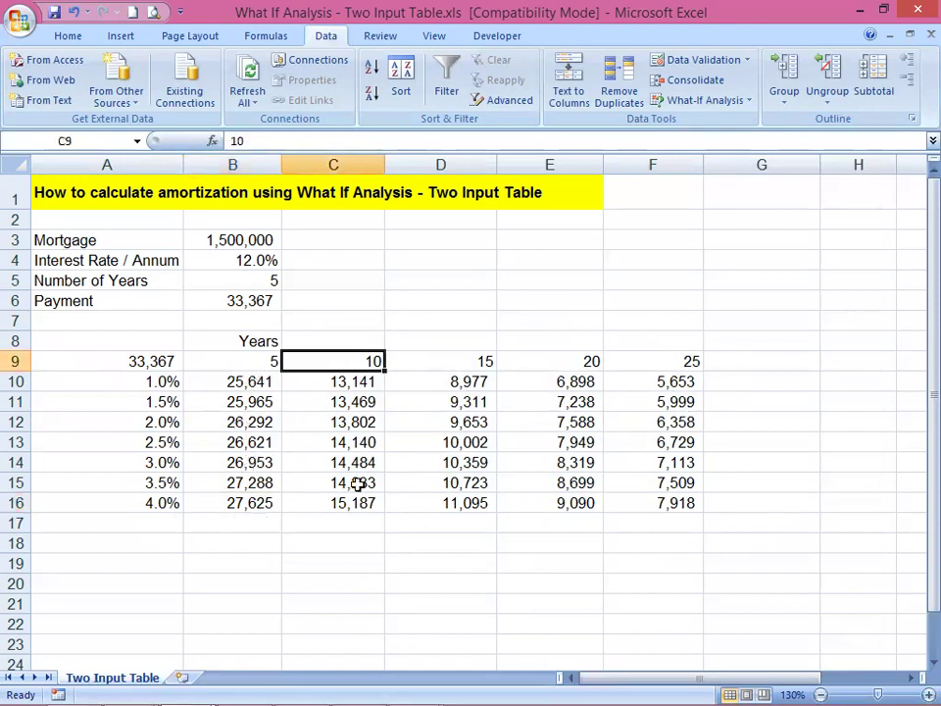
type("12")
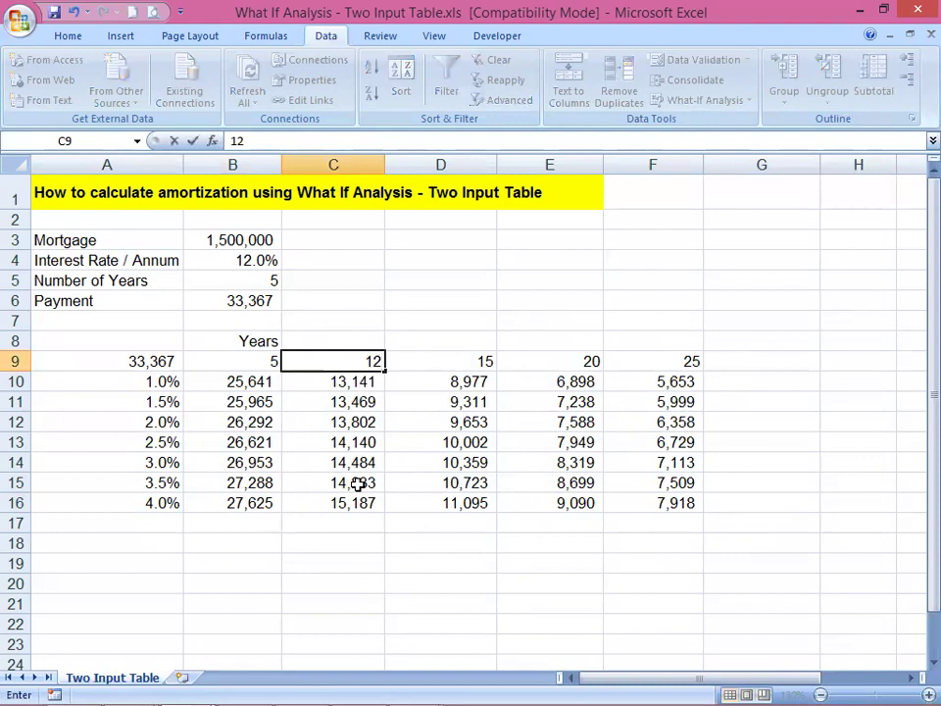
key("Tab")
key("Left")
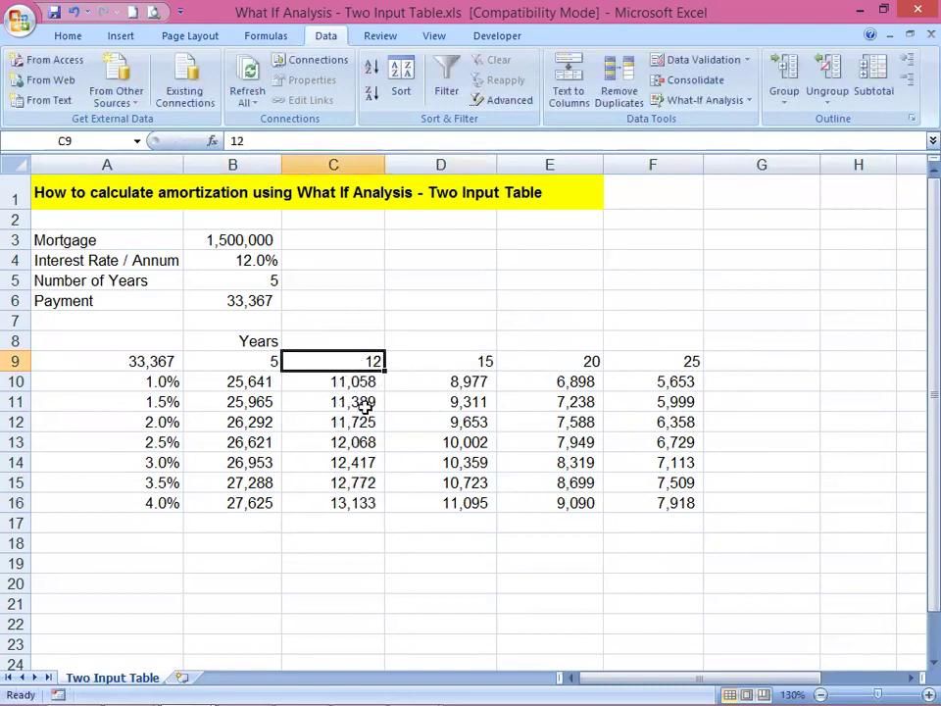
type("1")
key("Tab")
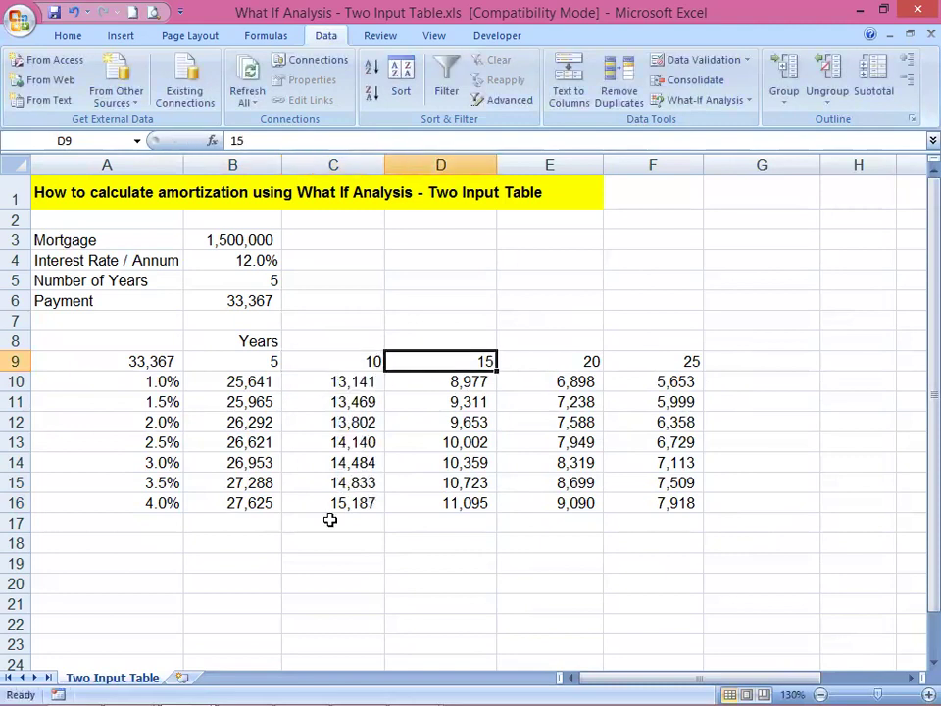
key("Tab")
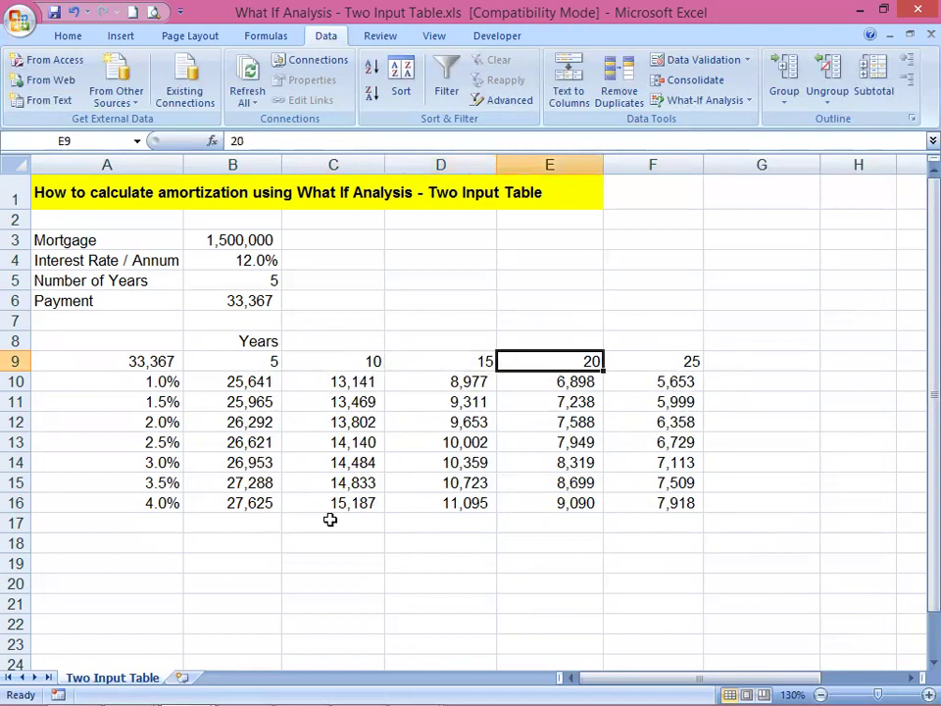
type("1")
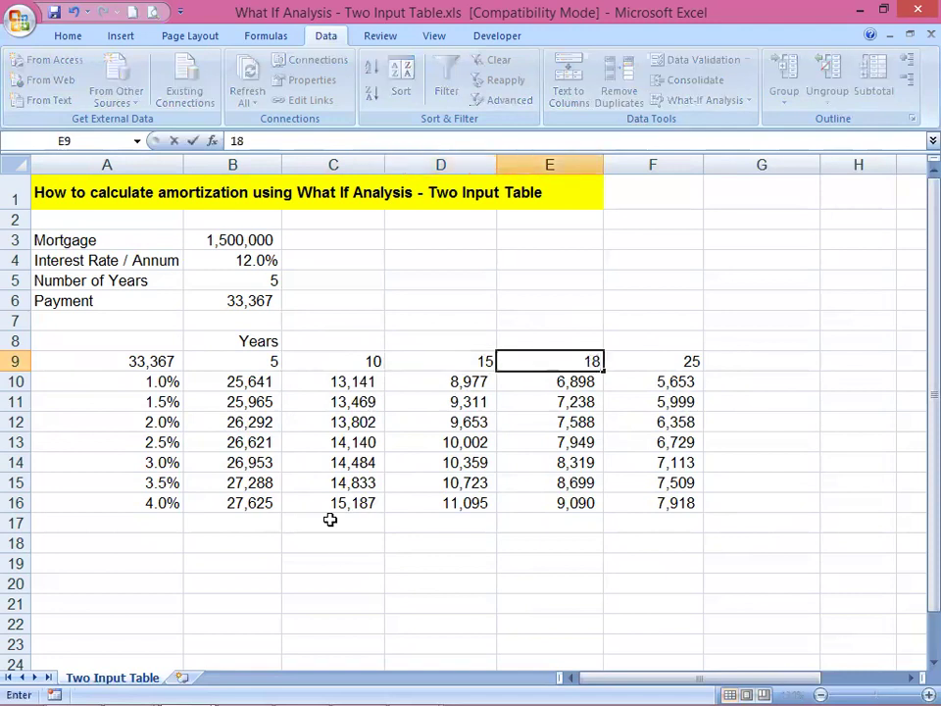
type("8")
key("Tab")
key("shift+Tab")
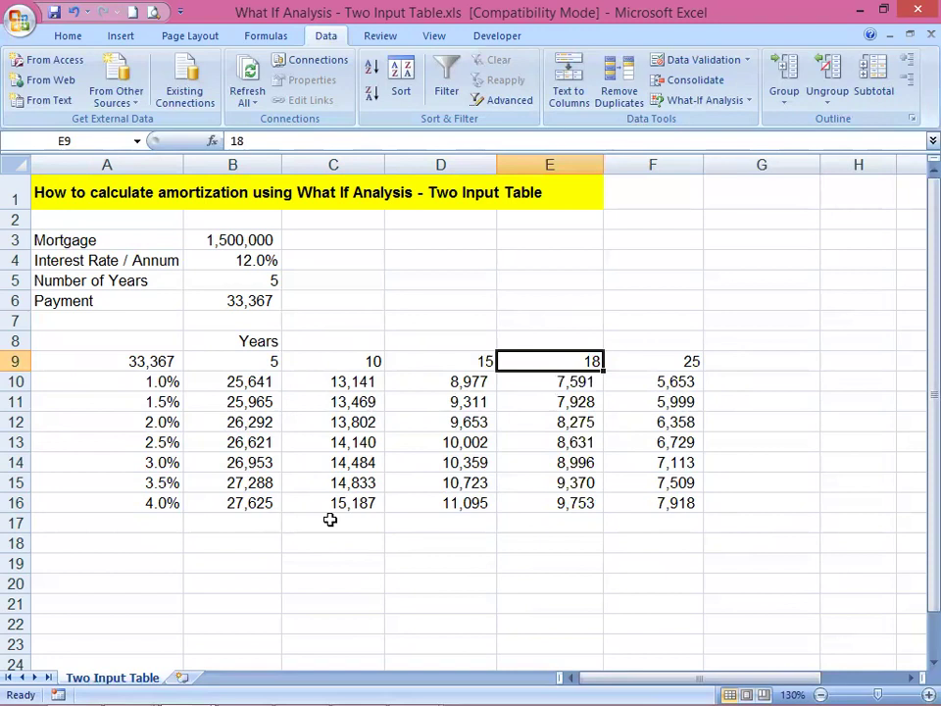
key("ctrl+z")
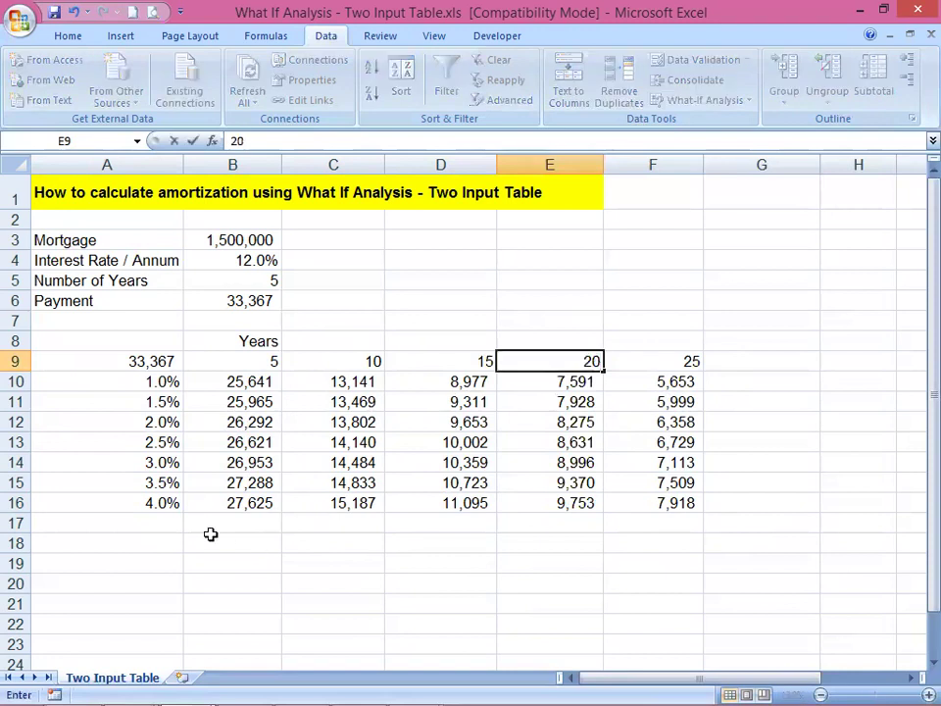
left_click(174, 500)
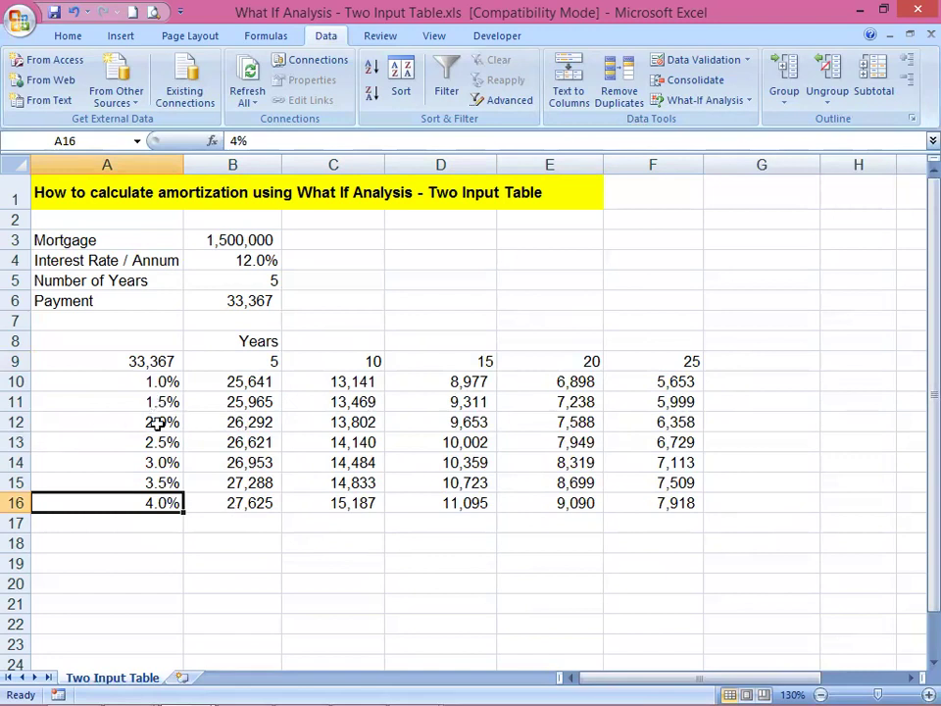
key("Up")
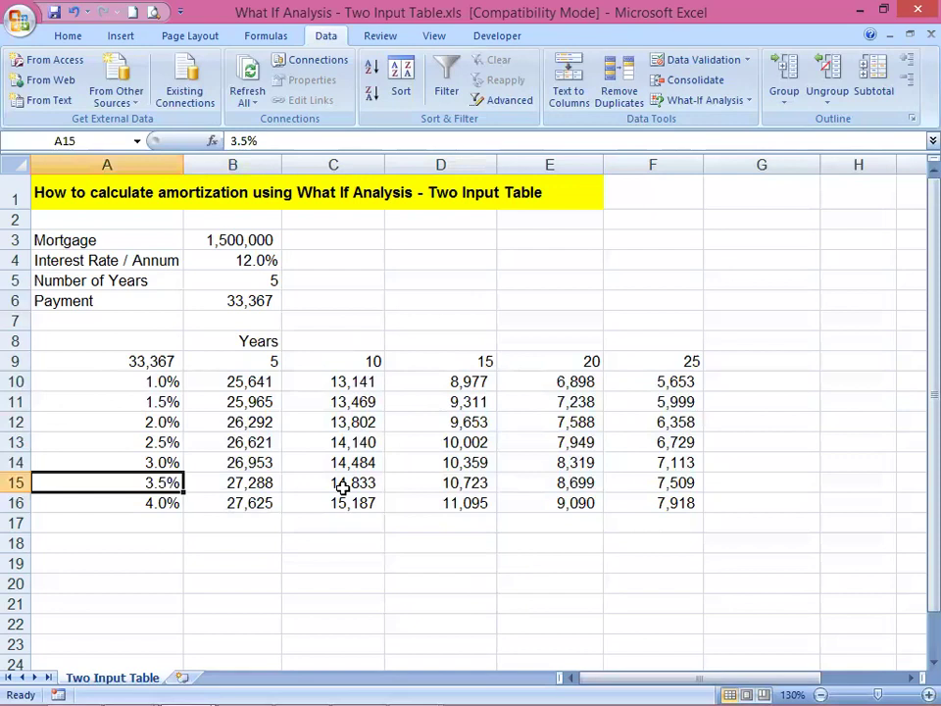
key("Down")
type("5%")
key("Tab")
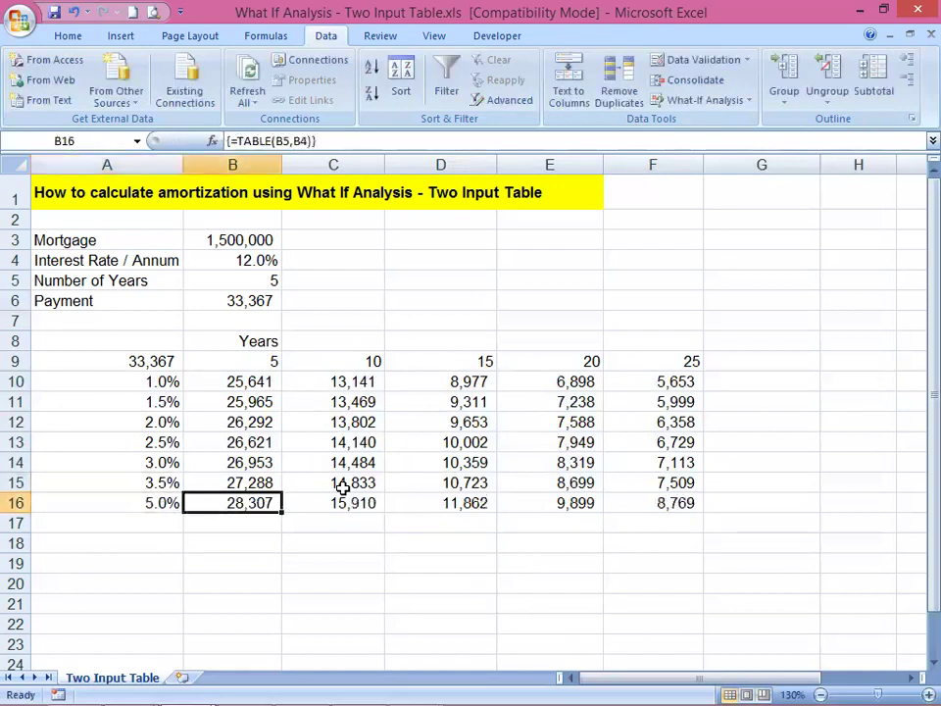
key("Left")
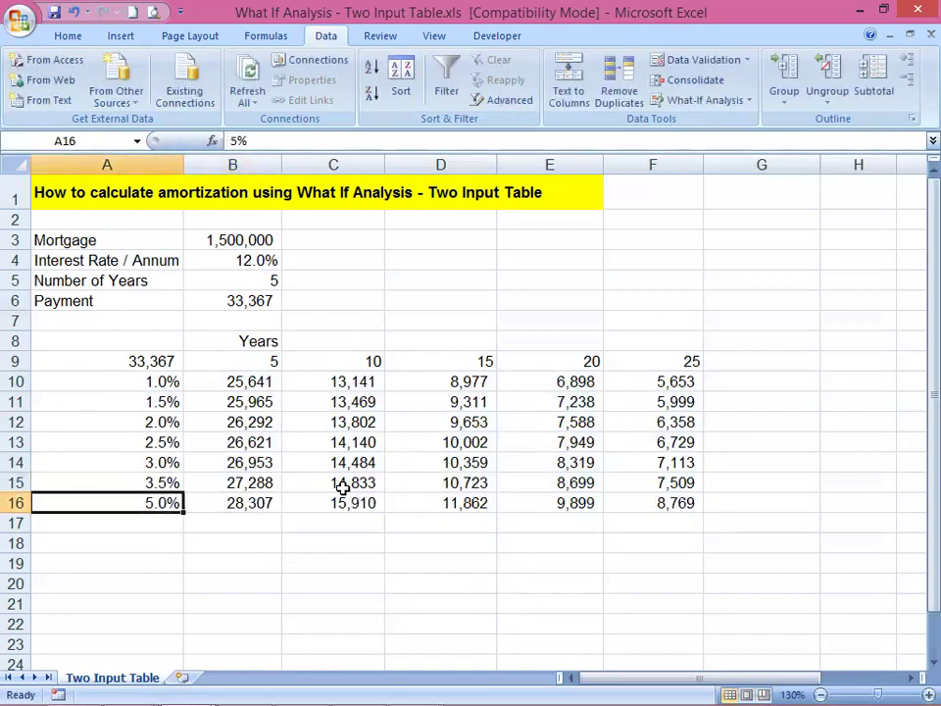
type("40")
key("Tab")
key("Left")
type("4%")
key("Tab")
key("Left")
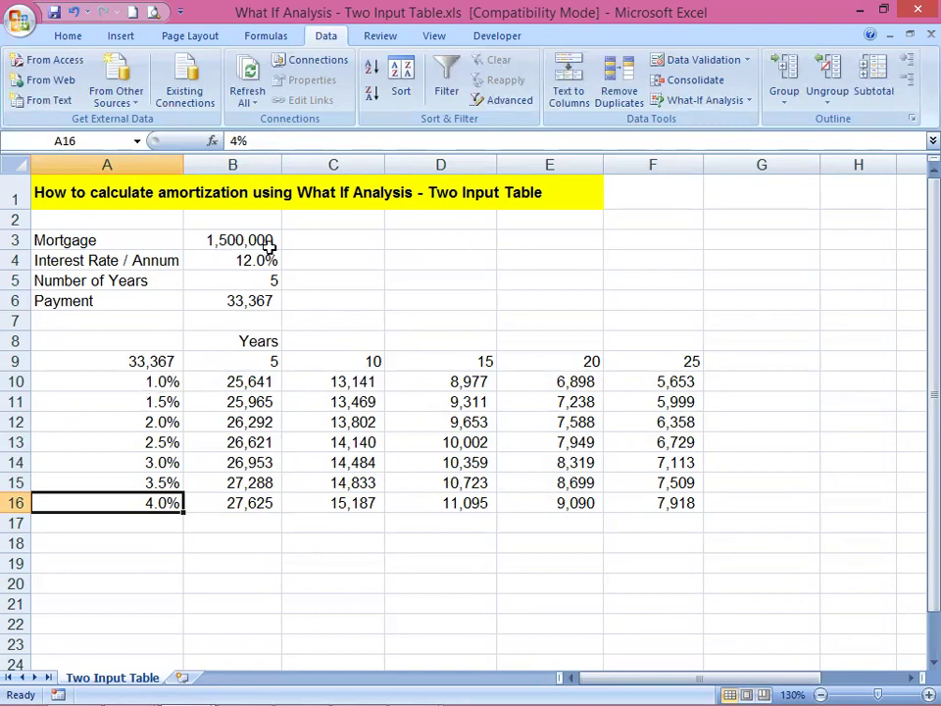
left_click_drag(172, 368, 658, 500)
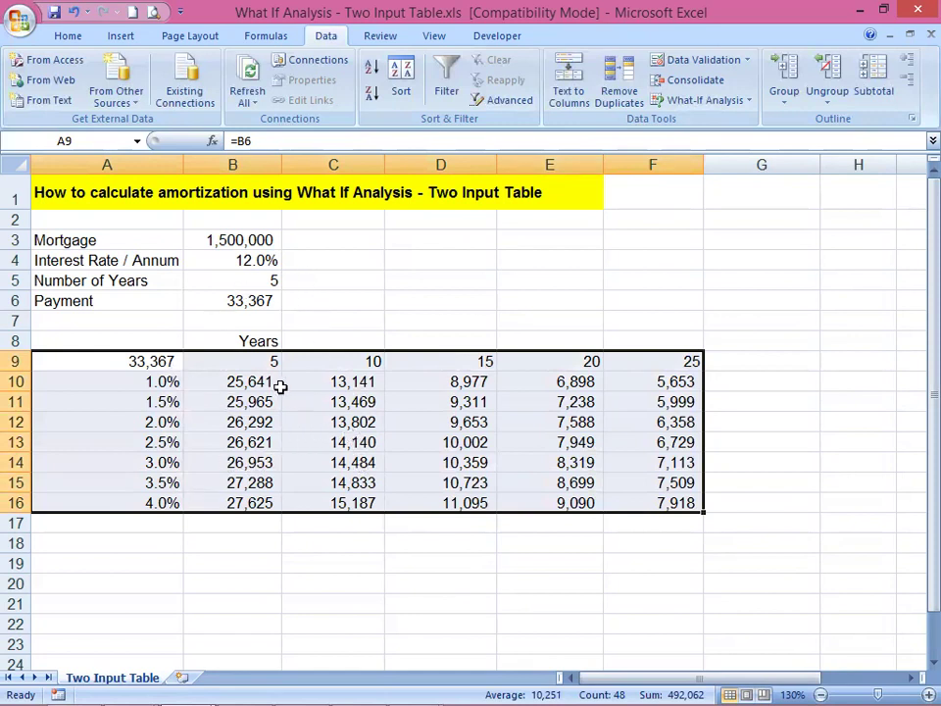
left_click(137, 361)
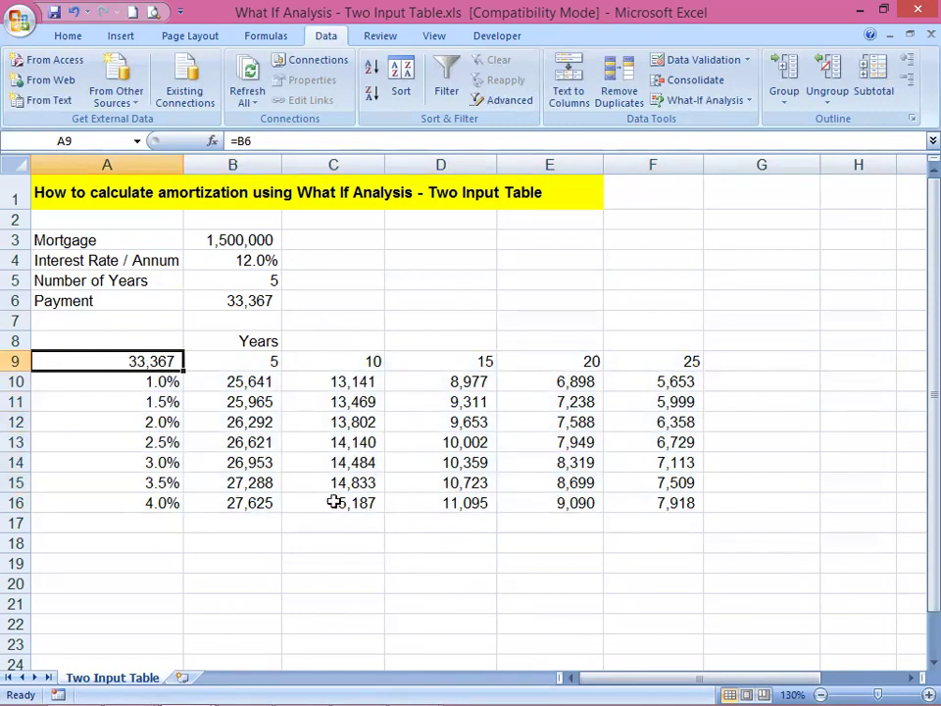